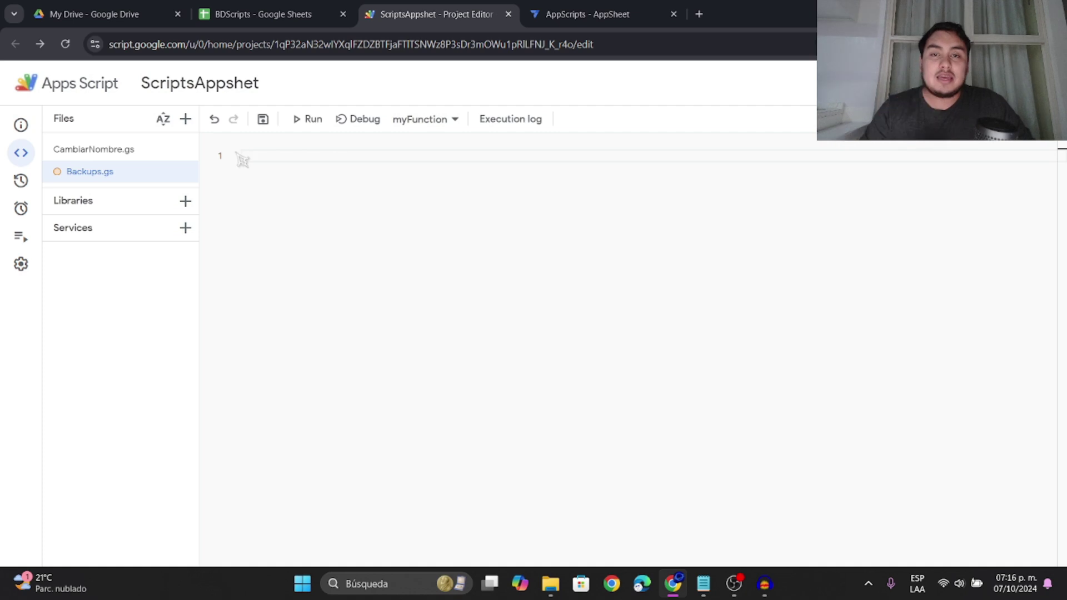
Copy the complete backupSheet function from the Notepad file and paste it into the empty Backups.gs script.
left_click(703, 584)
left_click(604, 496)
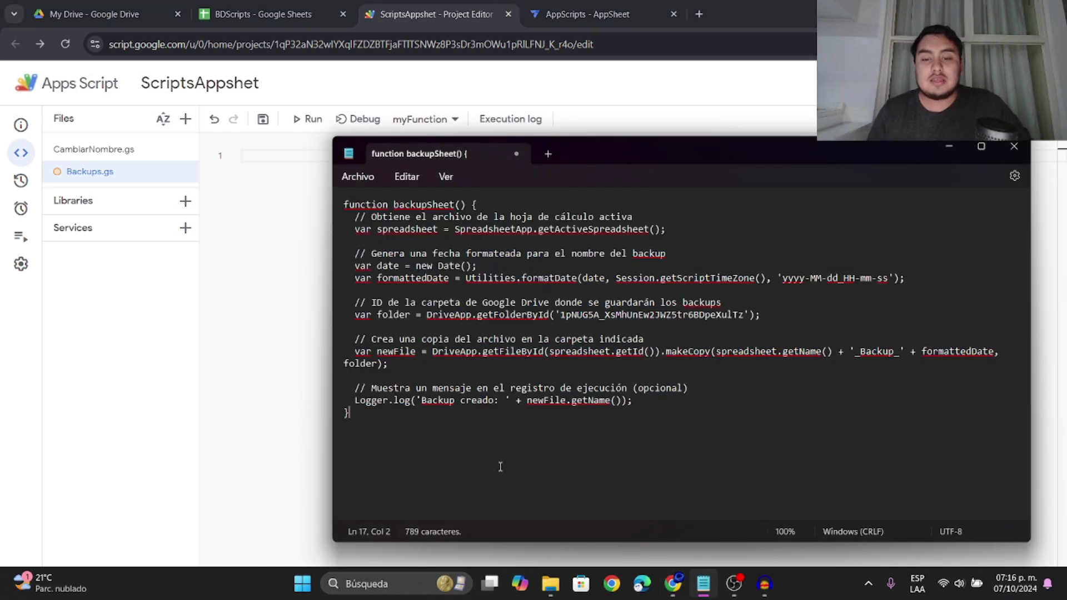
left_click_drag(443, 494, 342, 202)
key("ctrl+c")
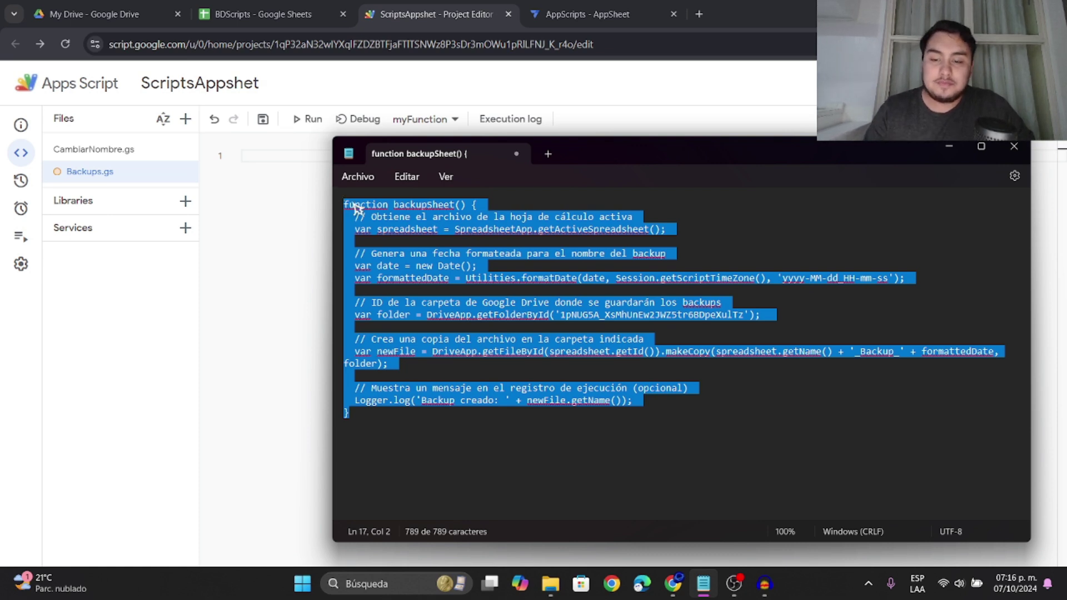
left_click(292, 185)
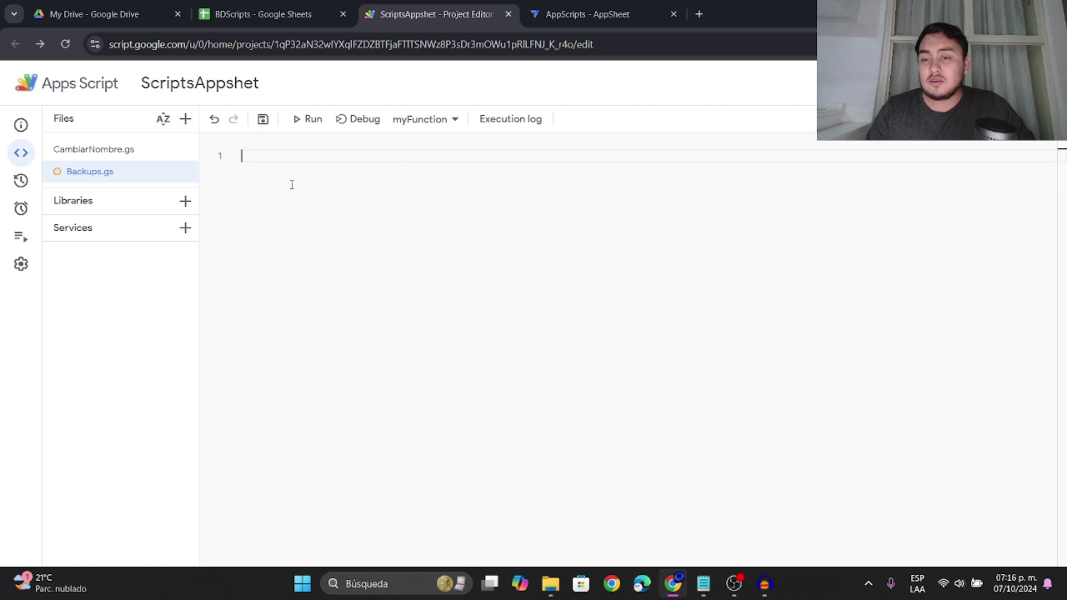
key("ctrl+v")
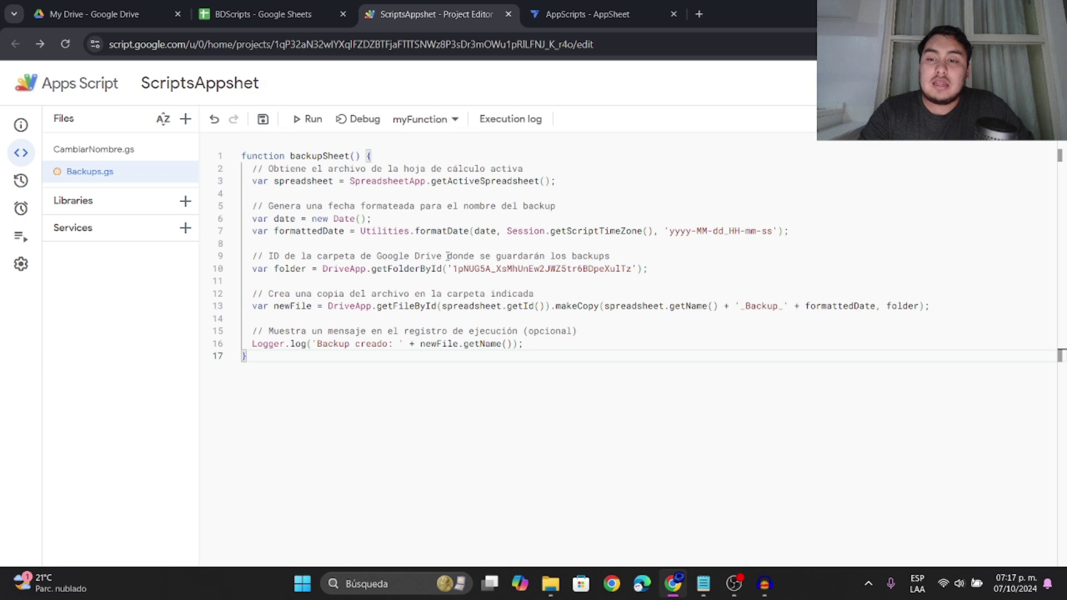
Open the Backups folder in Google Drive and copy the folder ID from its web address.
left_click(466, 256)
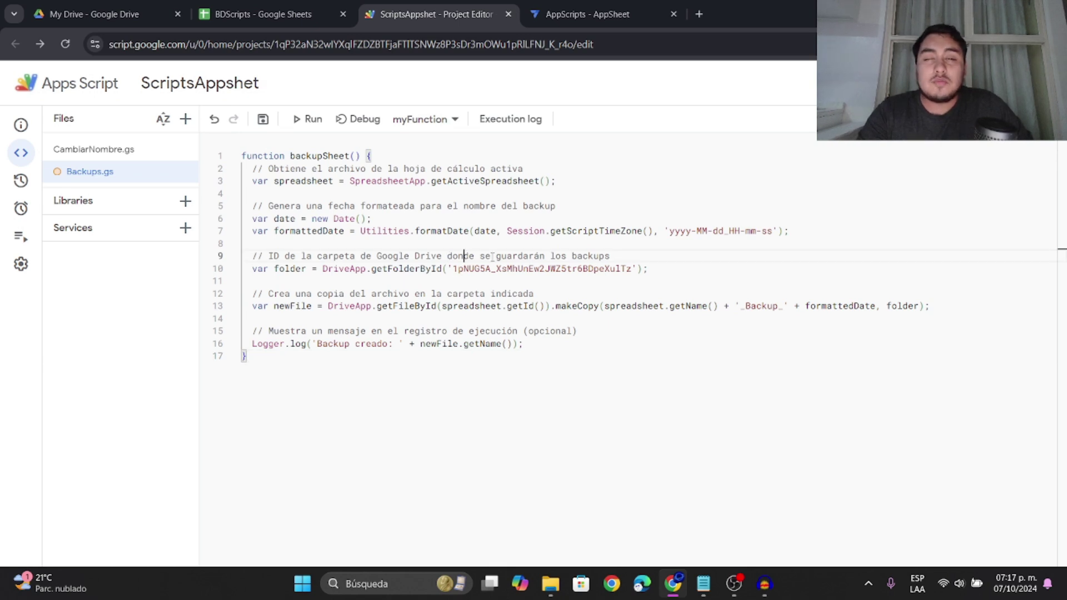
left_click(400, 168)
left_click(459, 269)
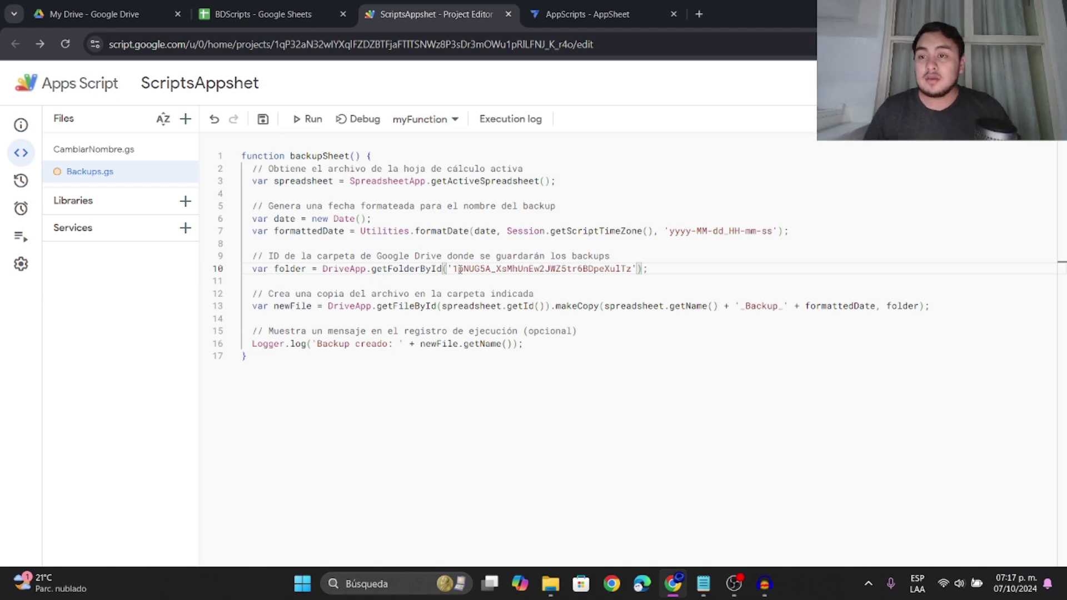
left_click(103, 8)
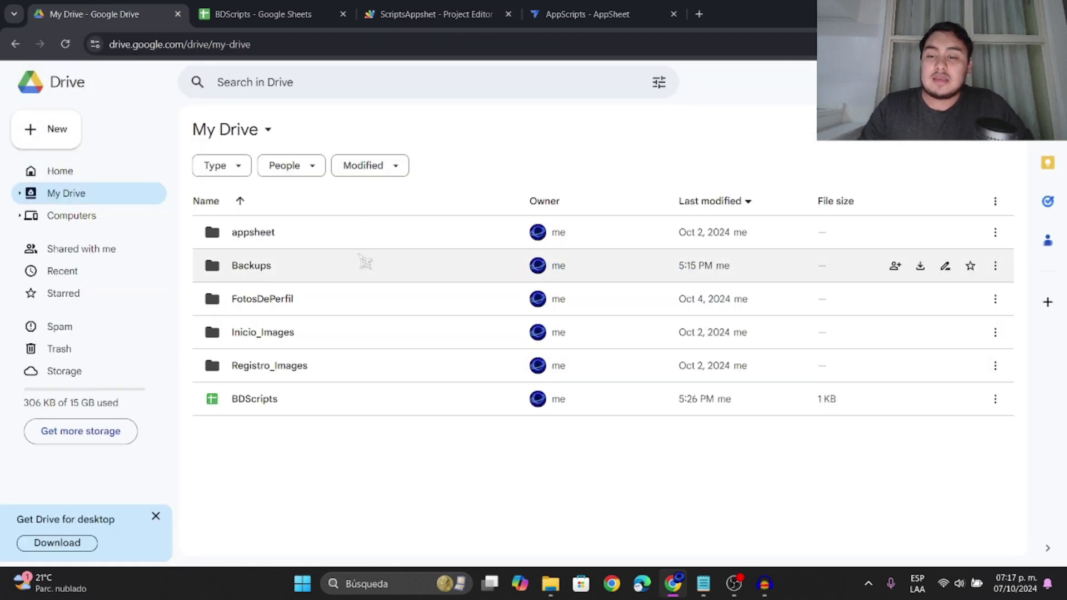
double_click(428, 271)
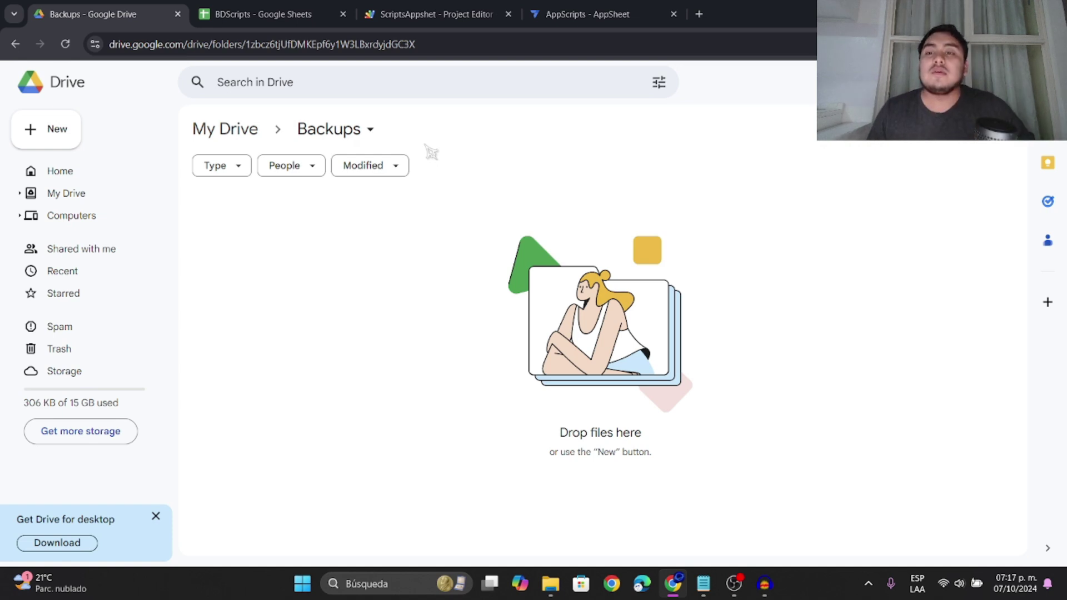
left_click(247, 45)
left_click(247, 45)
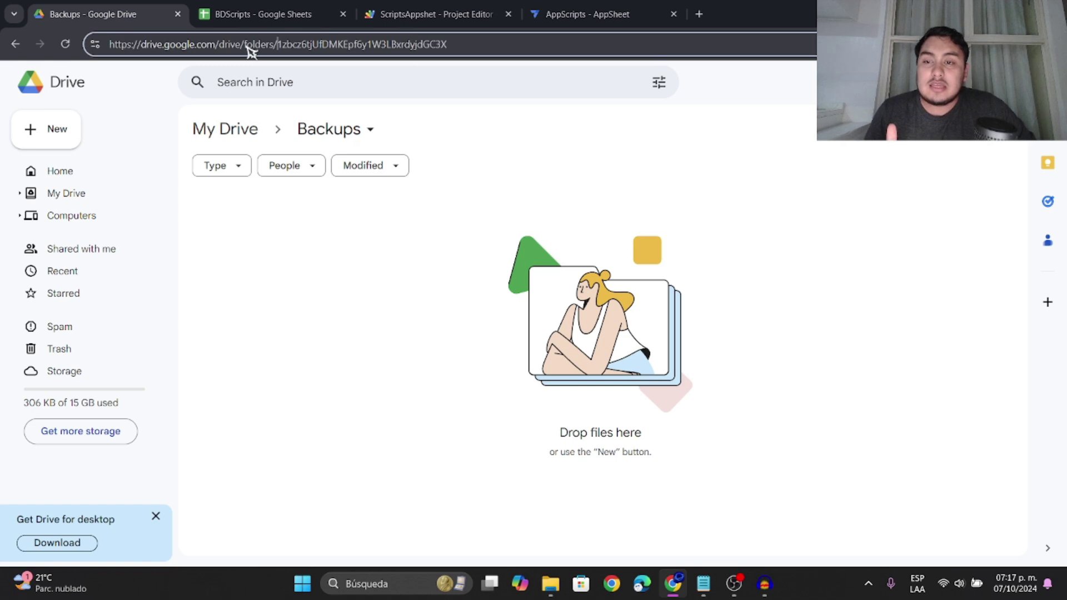
left_click_drag(277, 44, 477, 42)
key("ctrl+c")
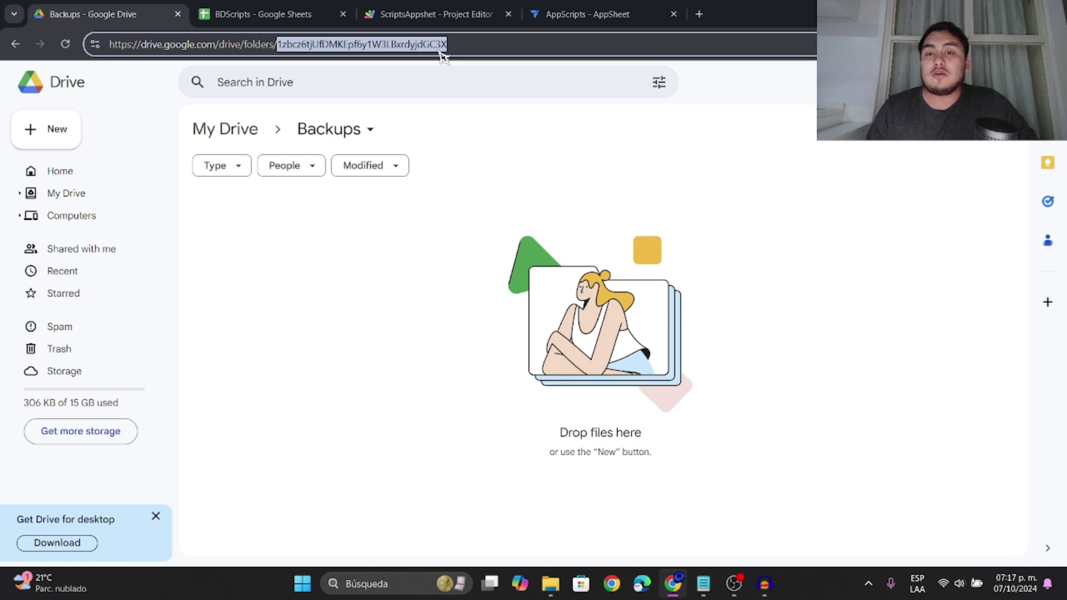
Return to the Apps Script project and replace the ID inside getFolderById with the copied Backups folder ID.
left_click(439, 16)
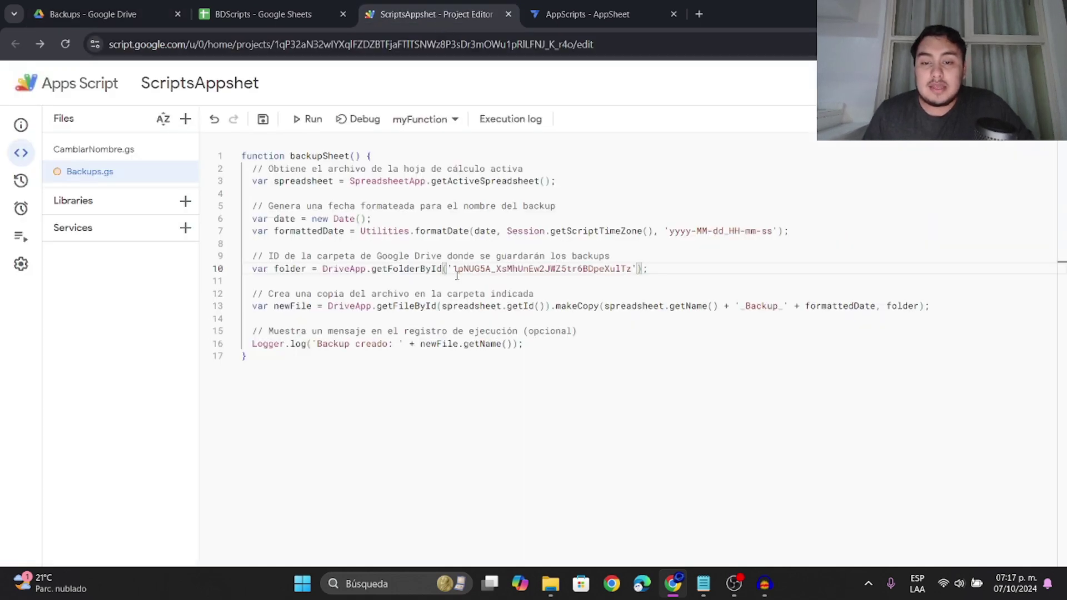
left_click_drag(453, 269, 632, 264)
key("ctrl+v")
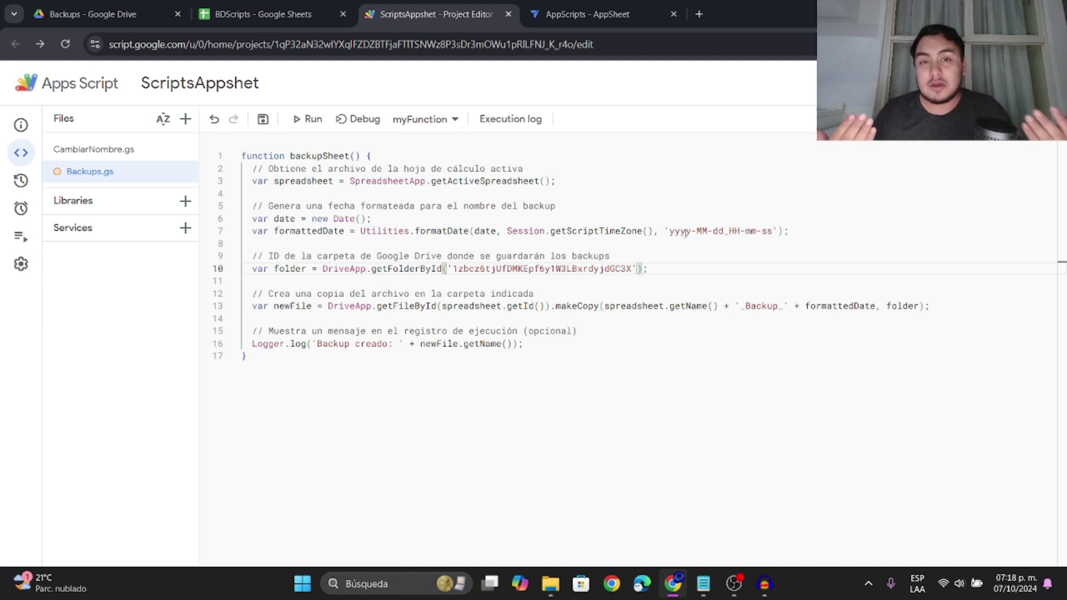
Review the '_Backup_' name suffix and the 'yyyy-MM-dd_HH-mm-ss' date format used for naming the backups.
double_click(749, 306)
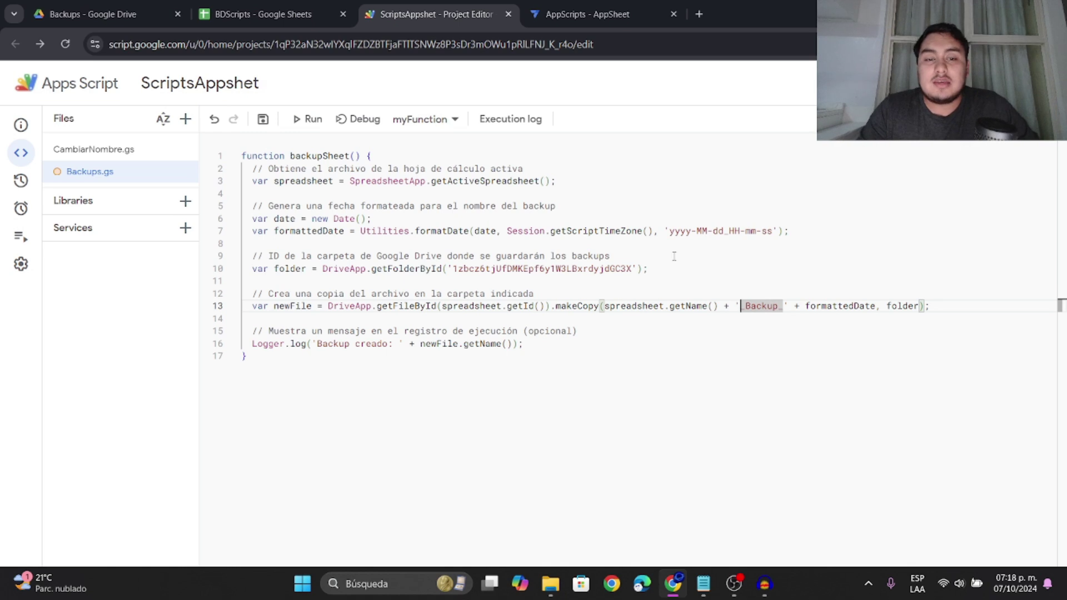
left_click(665, 231)
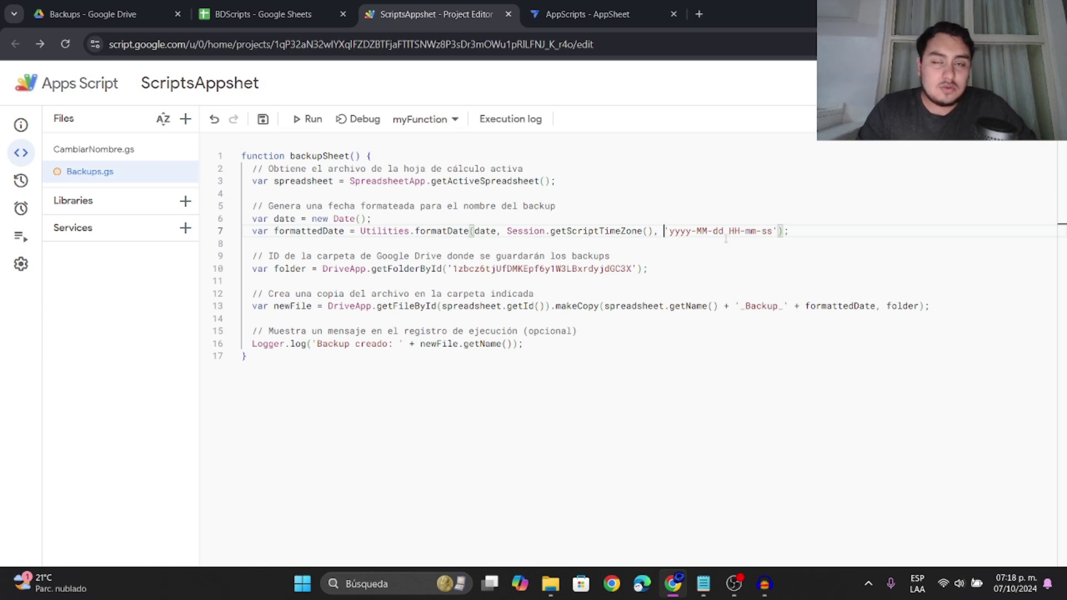
left_click_drag(725, 231, 774, 231)
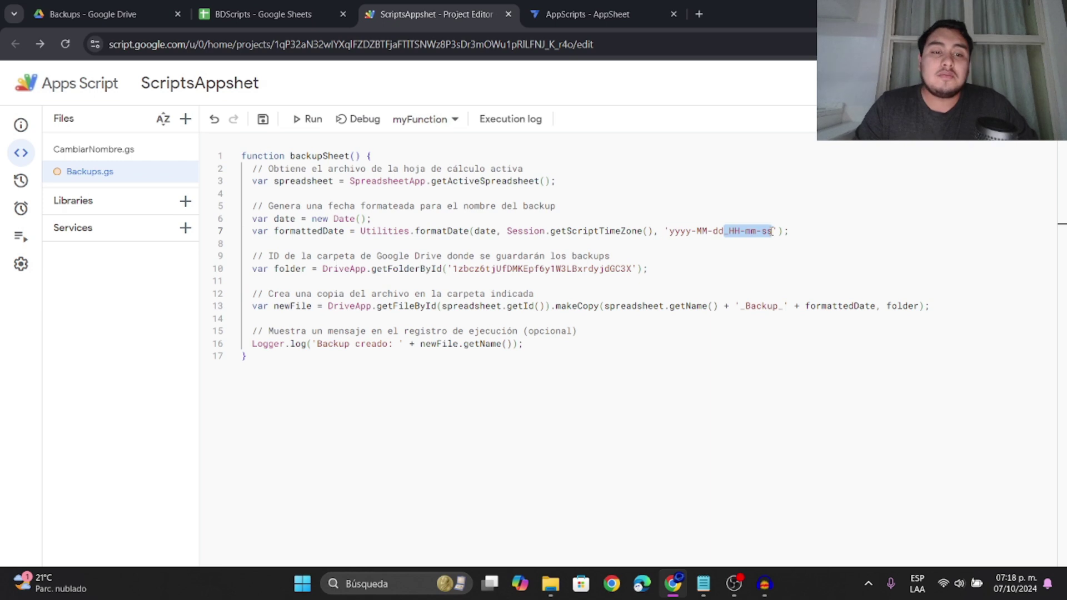
left_click(763, 244)
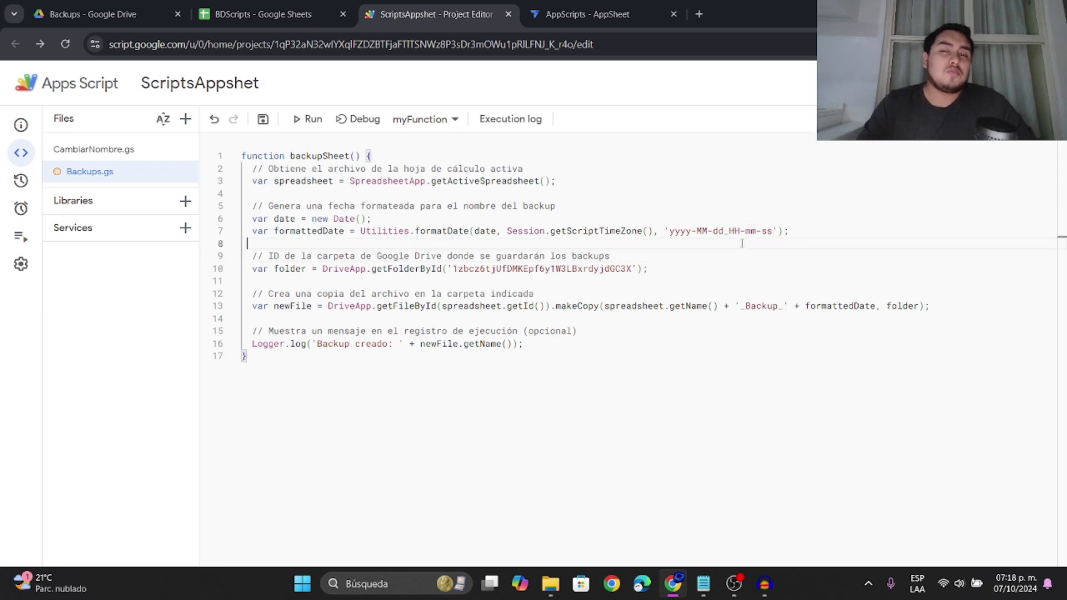
Save the Backups.gs script and run the backupSheet function.
left_click(649, 347)
left_click(631, 362)
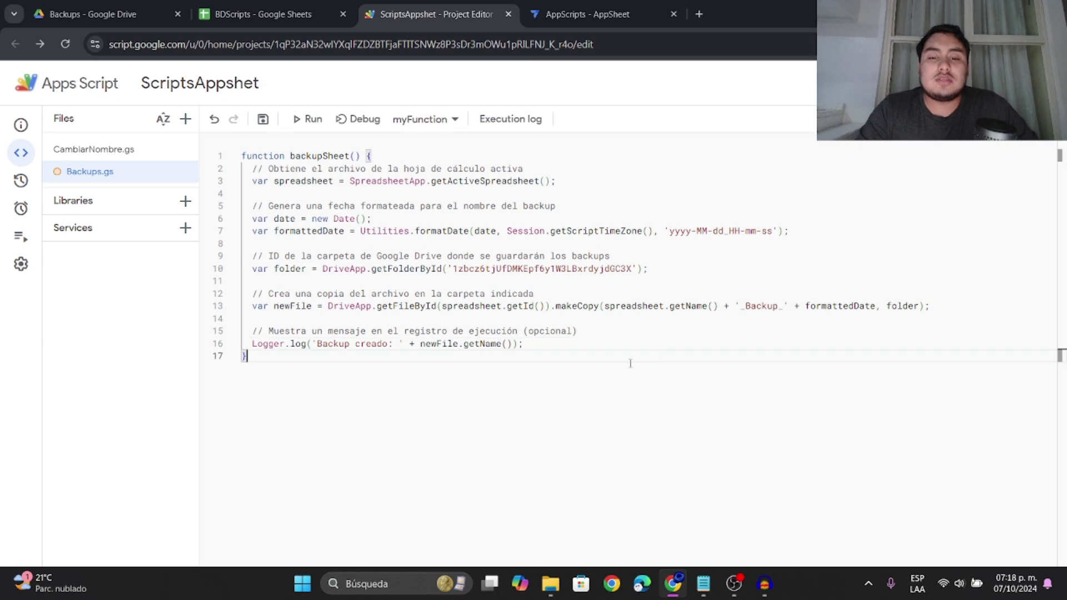
left_click(263, 119)
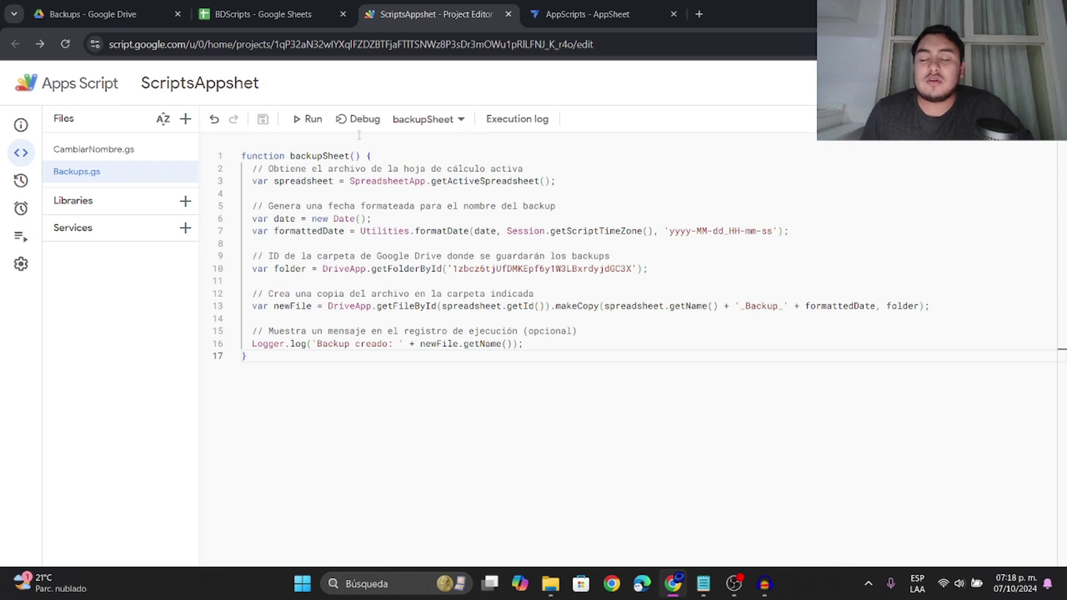
left_click(306, 125)
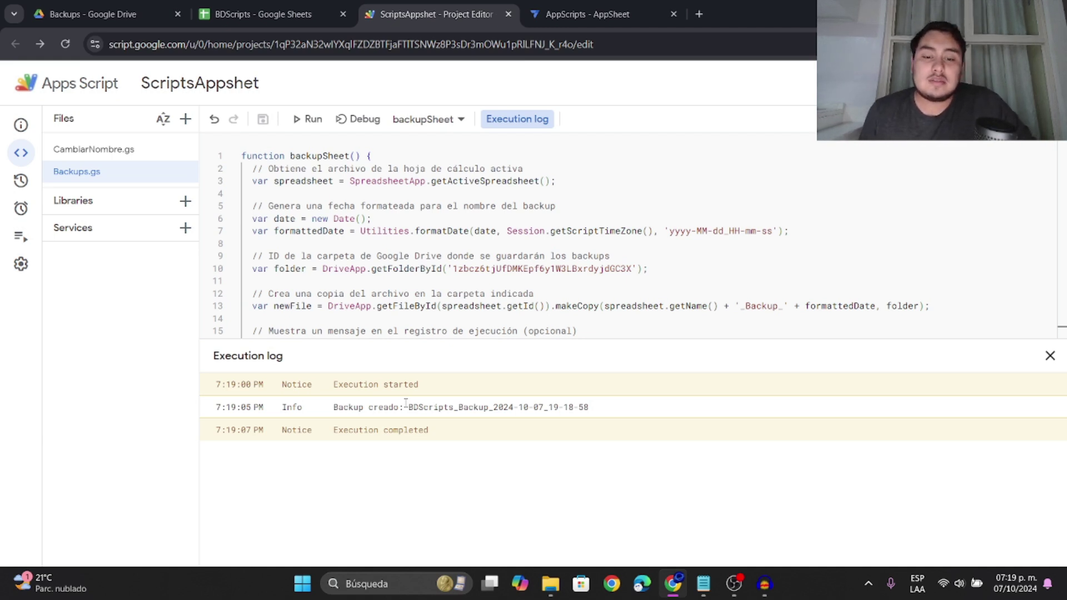
Check the Backups folder in Google Drive for the new backup file and view its available actions.
left_click(86, 11)
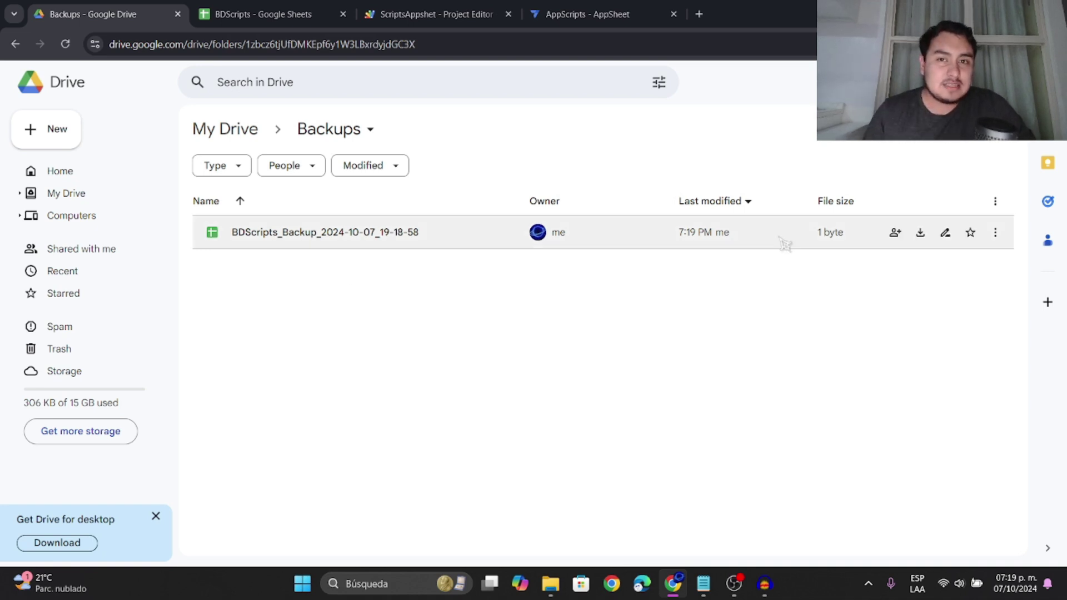
left_click(996, 233)
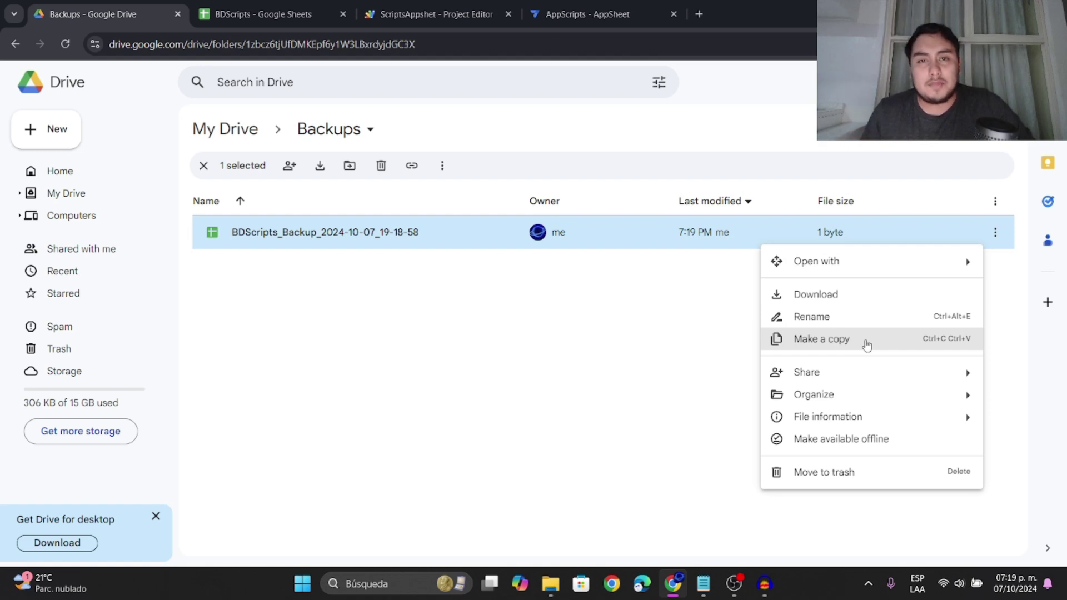
left_click(709, 351)
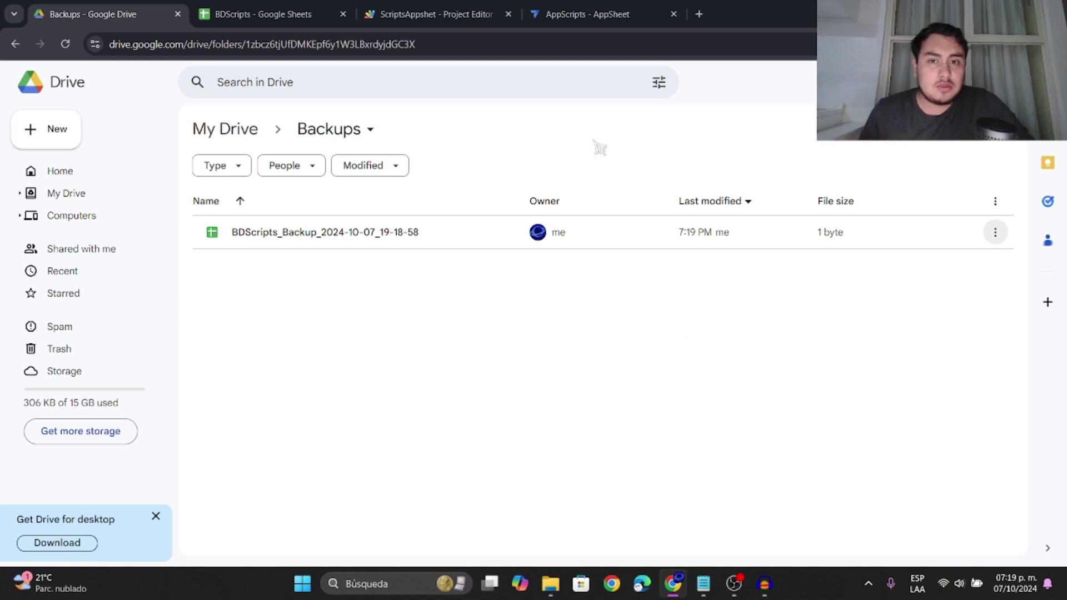
Return to the Apps Script project and start a new trigger that runs the backupSheet function.
left_click(422, 12)
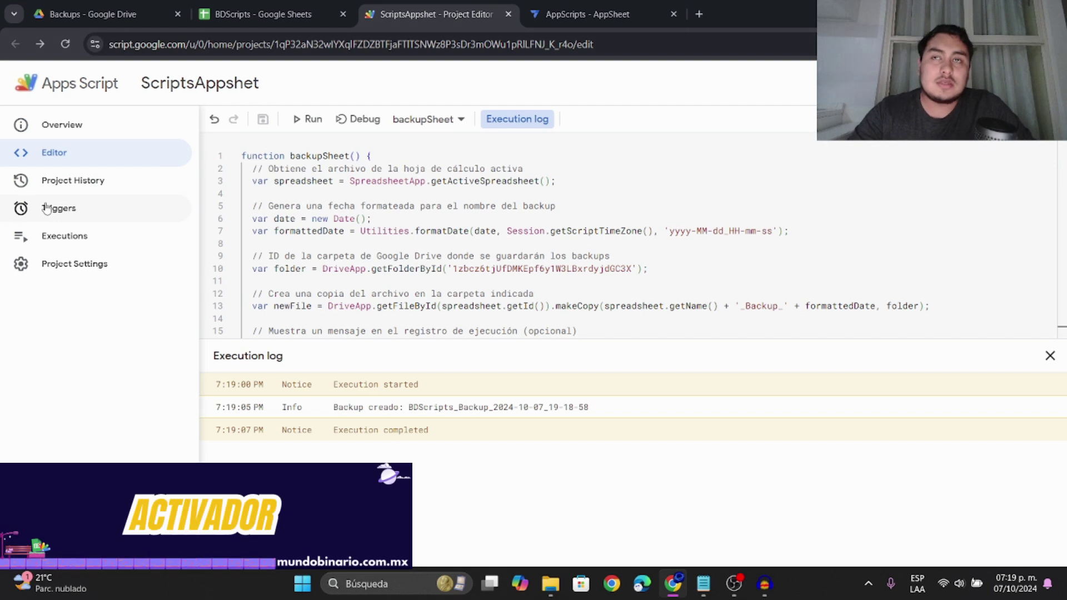
left_click(68, 212)
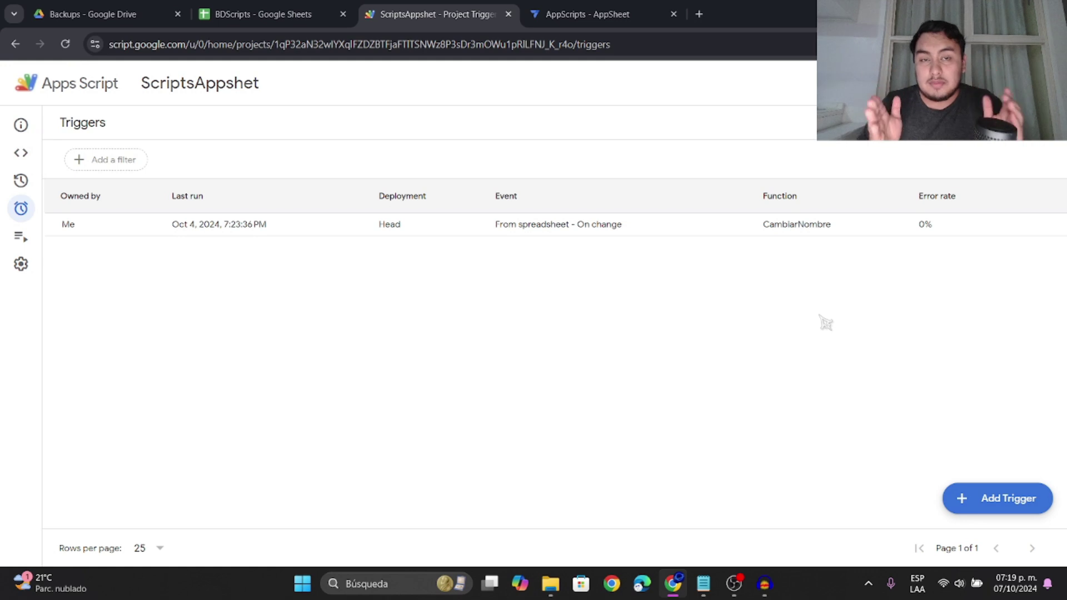
left_click(1026, 506)
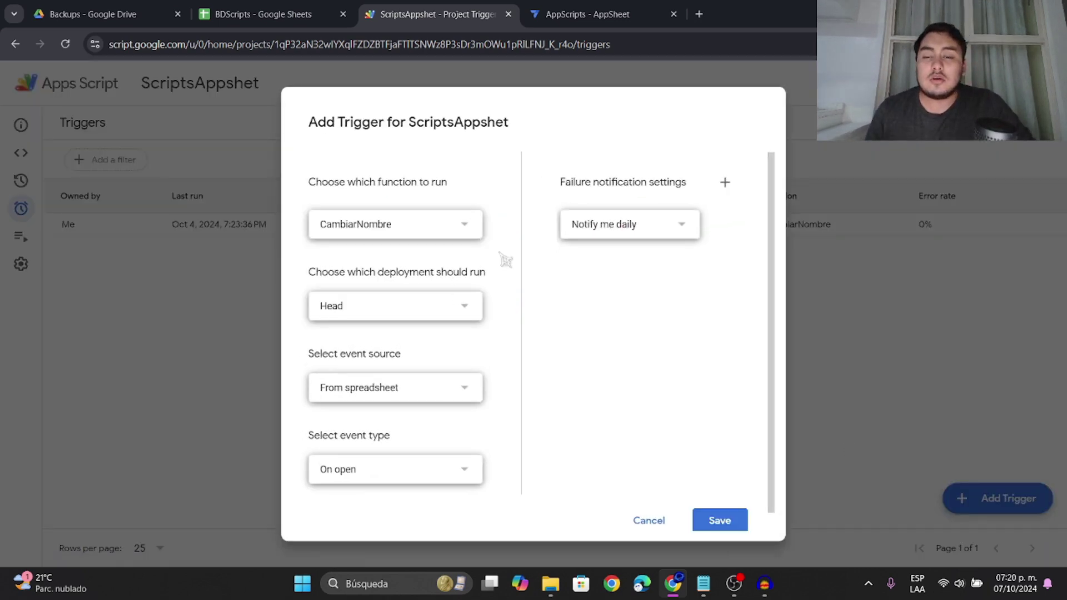
left_click(470, 231)
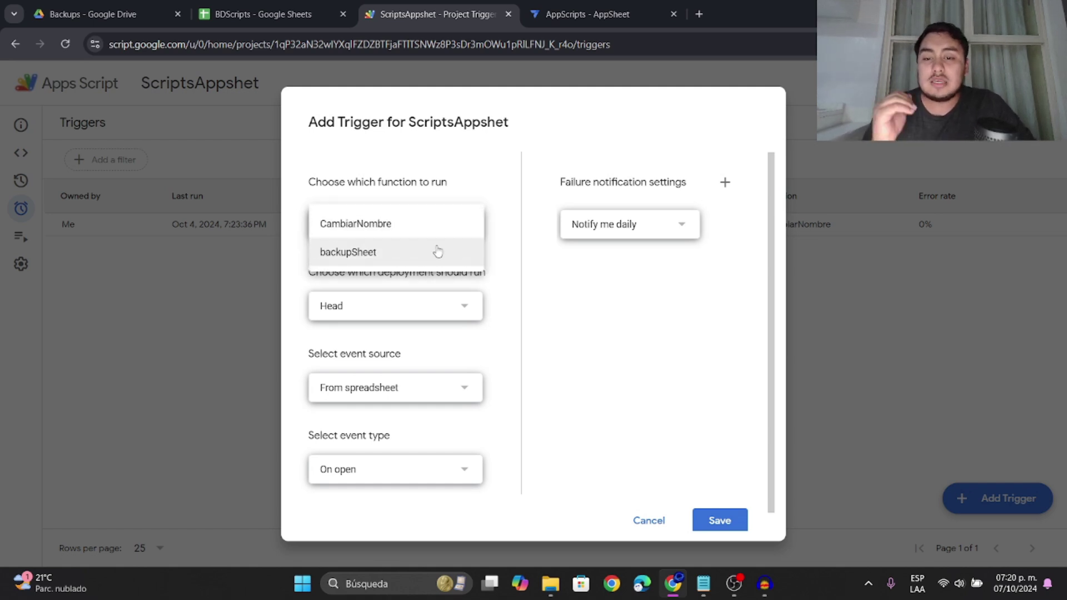
left_click(438, 252)
Set the new trigger's event source to Time-driven.
scroll(509, 292, "down", 1)
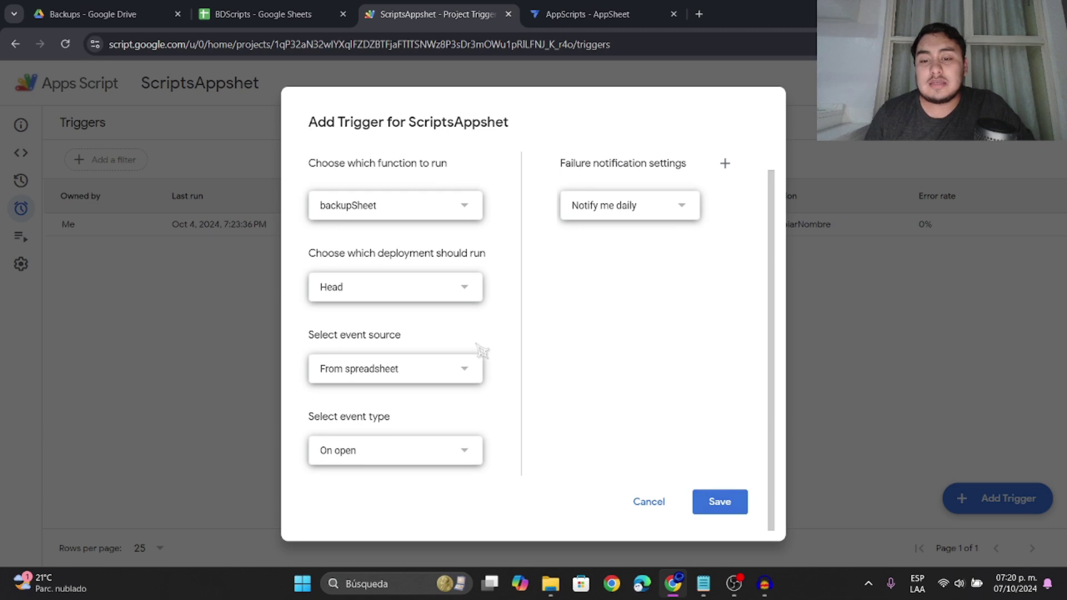
left_click(461, 380)
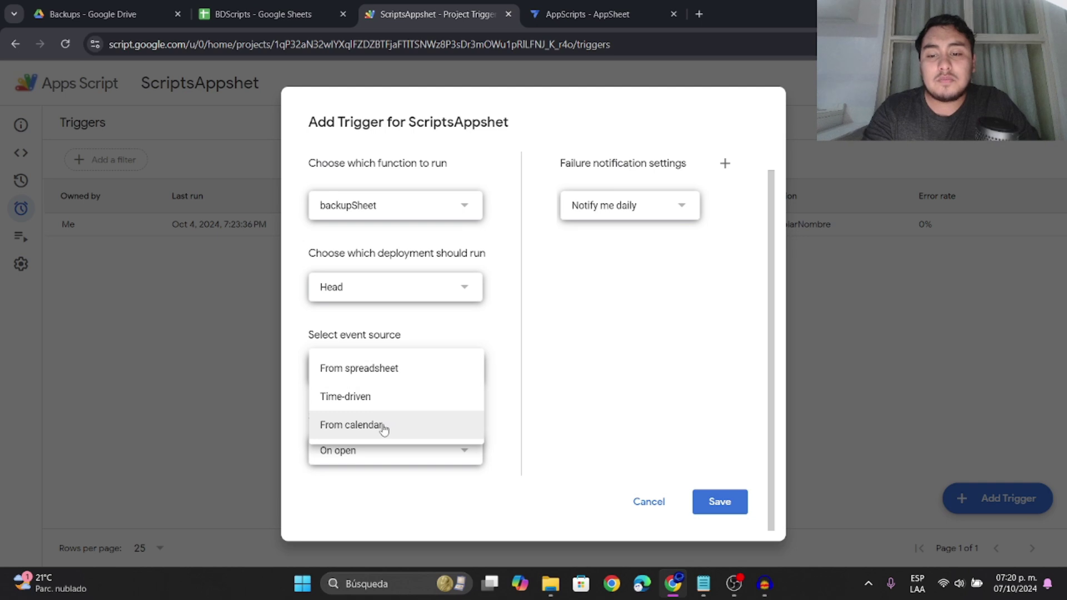
left_click(396, 399)
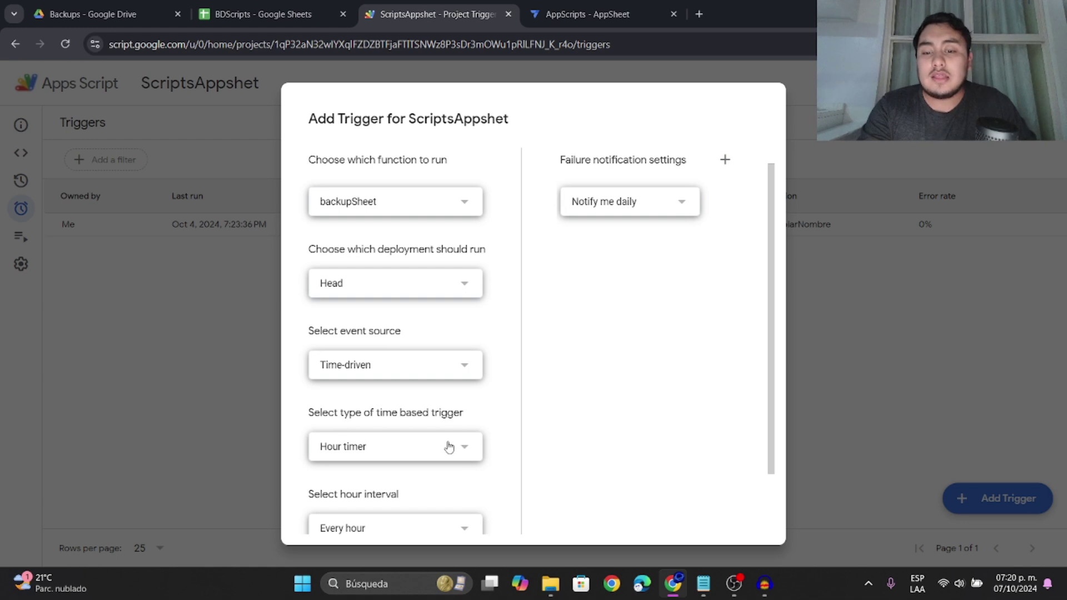
Set the time-based trigger type to Minutes timer with the Every minute interval and save the trigger.
left_click(430, 455)
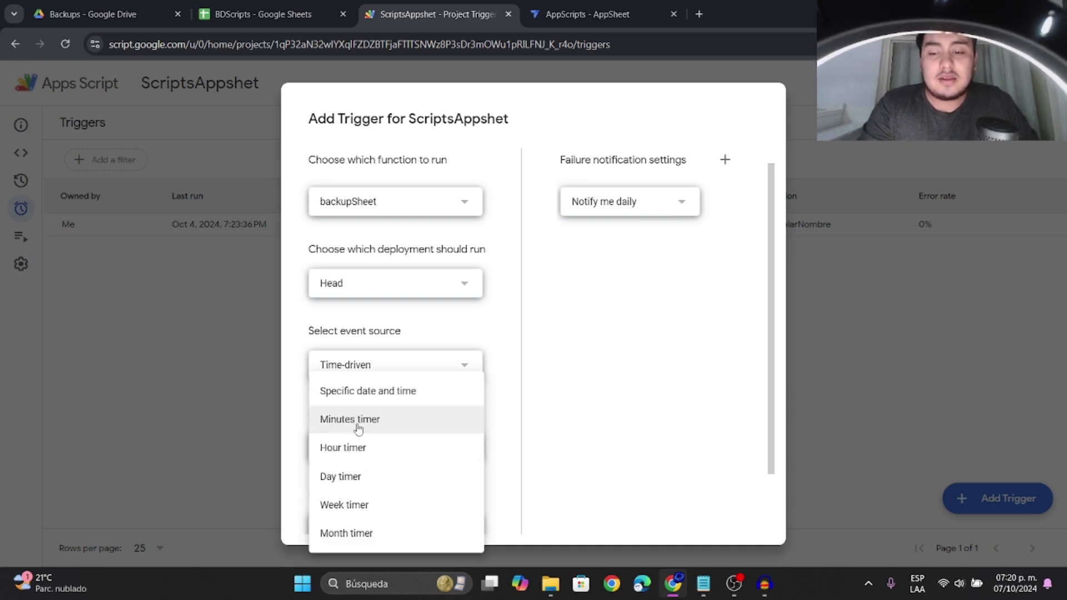
left_click(369, 402)
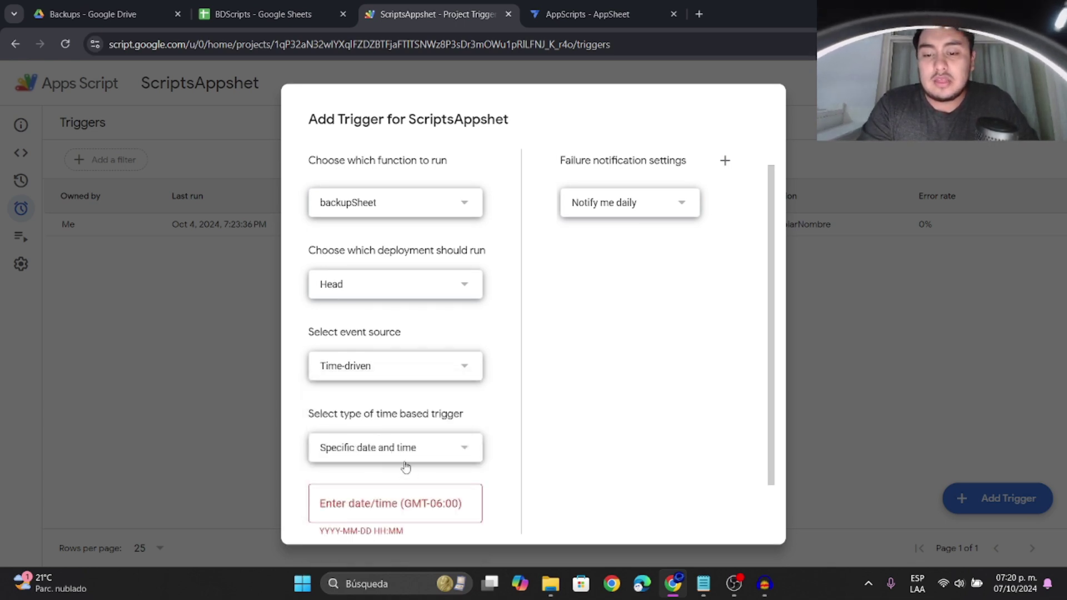
scroll(402, 429, "down", 1)
left_click(389, 390)
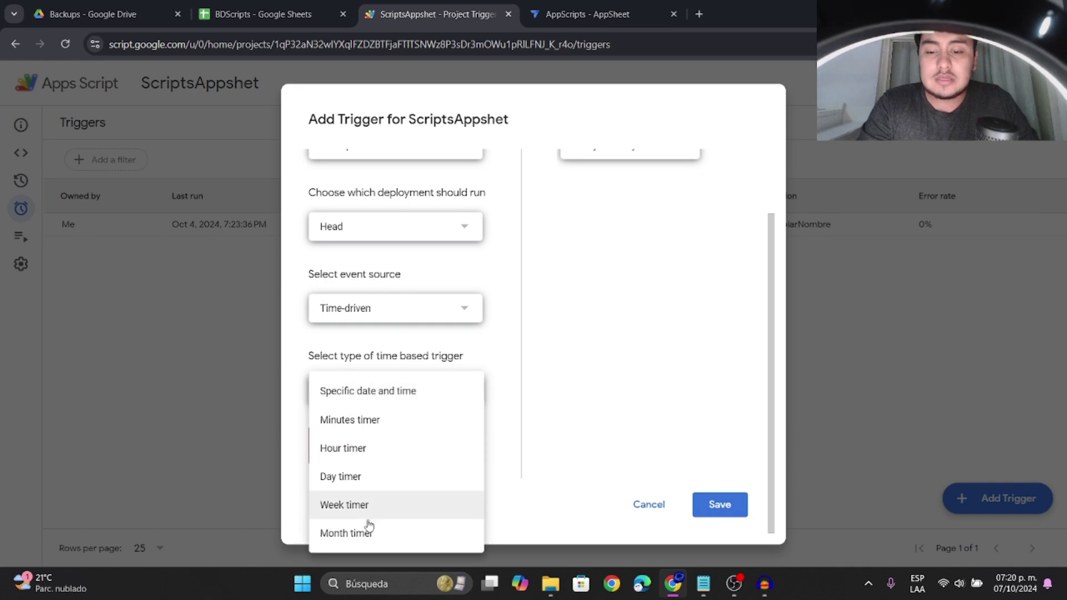
left_click(368, 421)
scroll(586, 395, "up", 2)
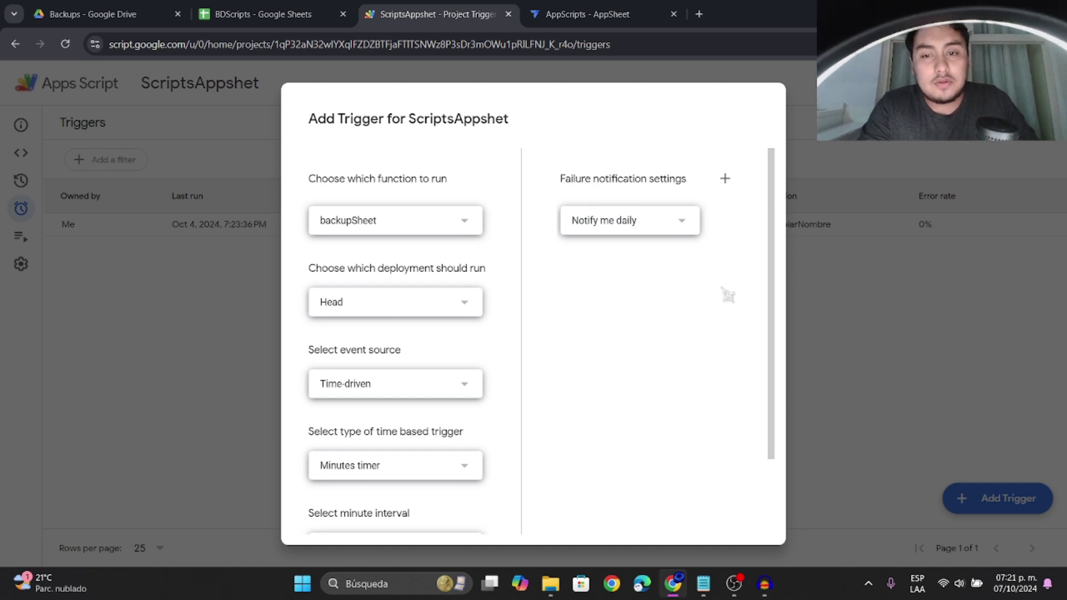
scroll(600, 327, "down", 3)
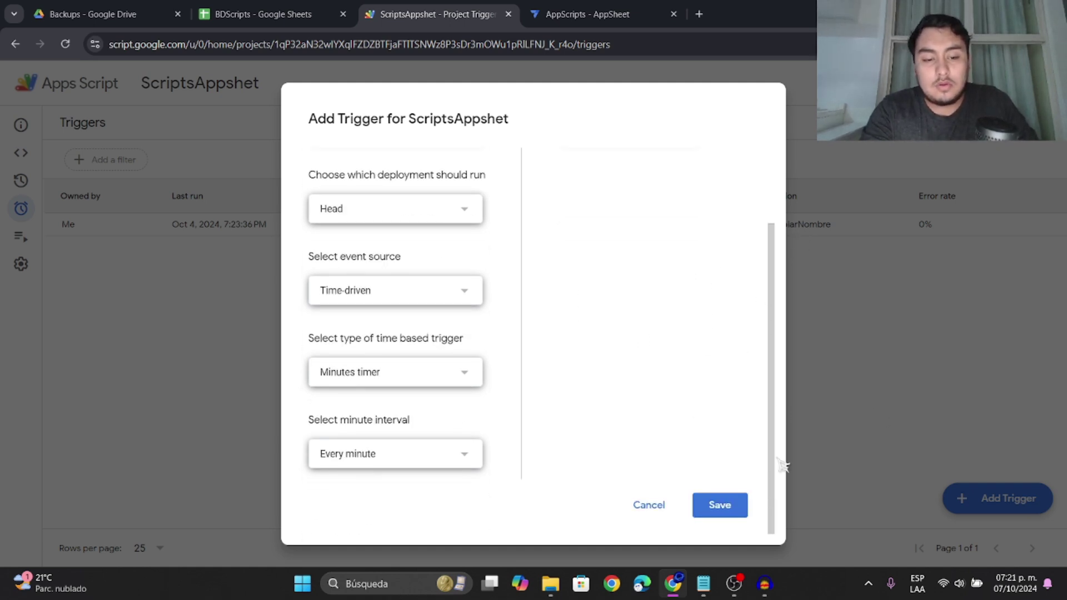
left_click(722, 505)
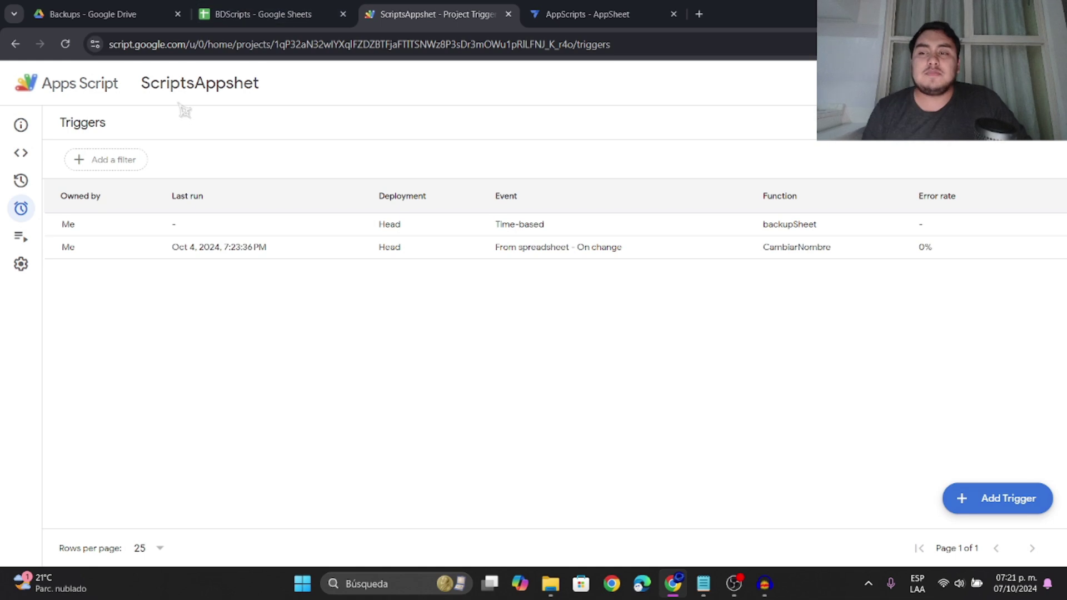
Check the Backups folder in Google Drive for the automatically created backup and view that file's available actions.
left_click(139, 8)
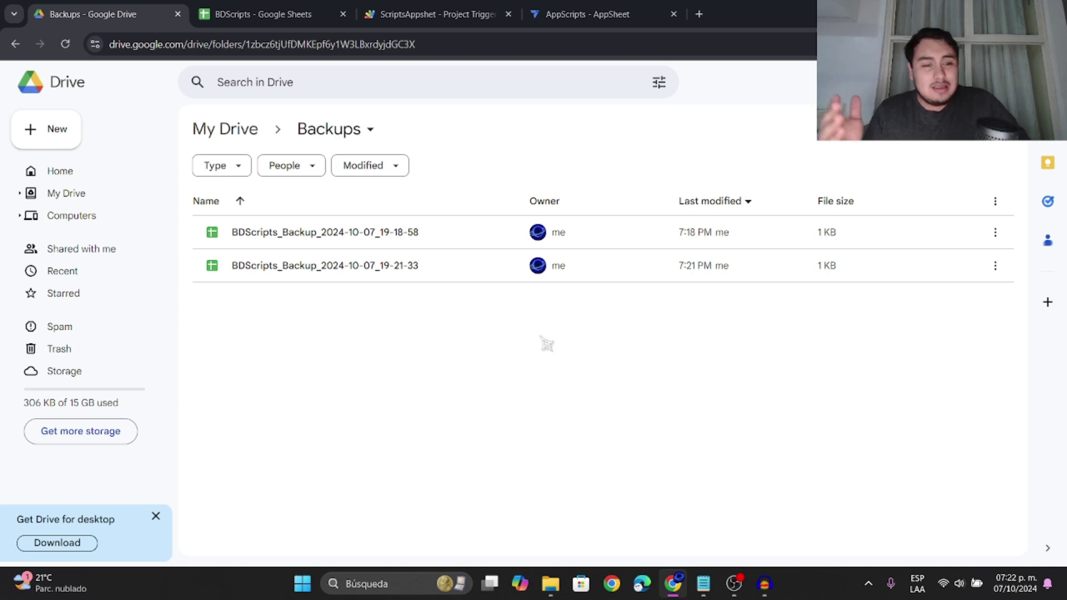
left_click(996, 266)
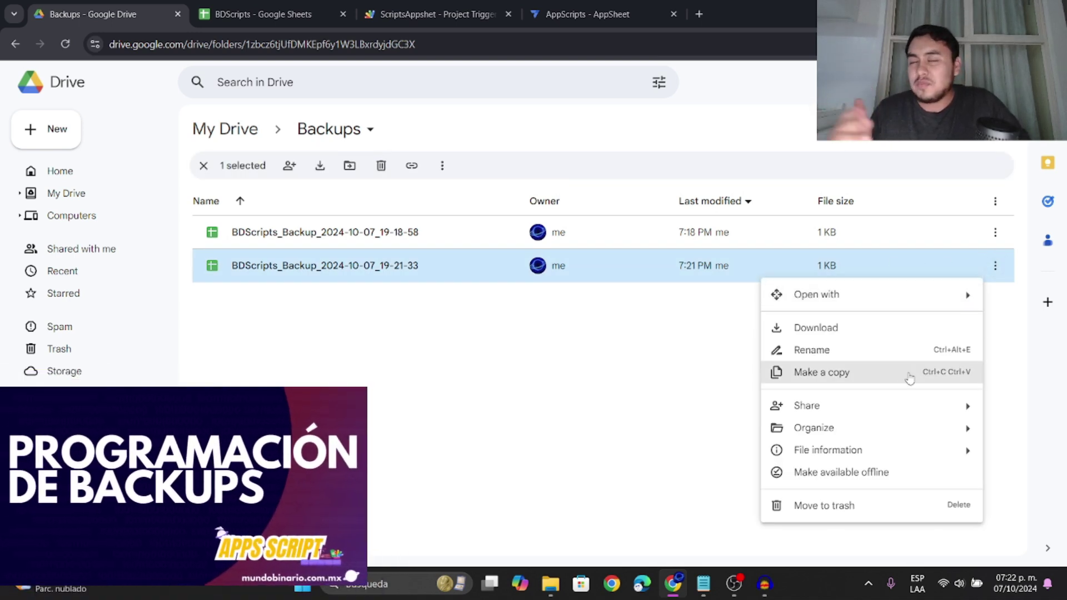
left_click(616, 329)
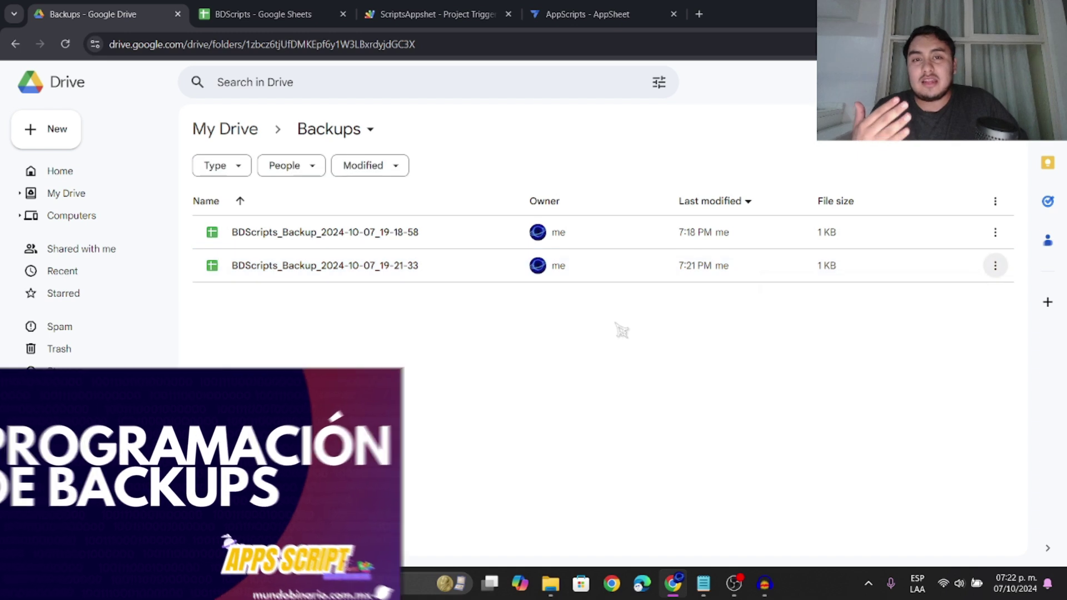